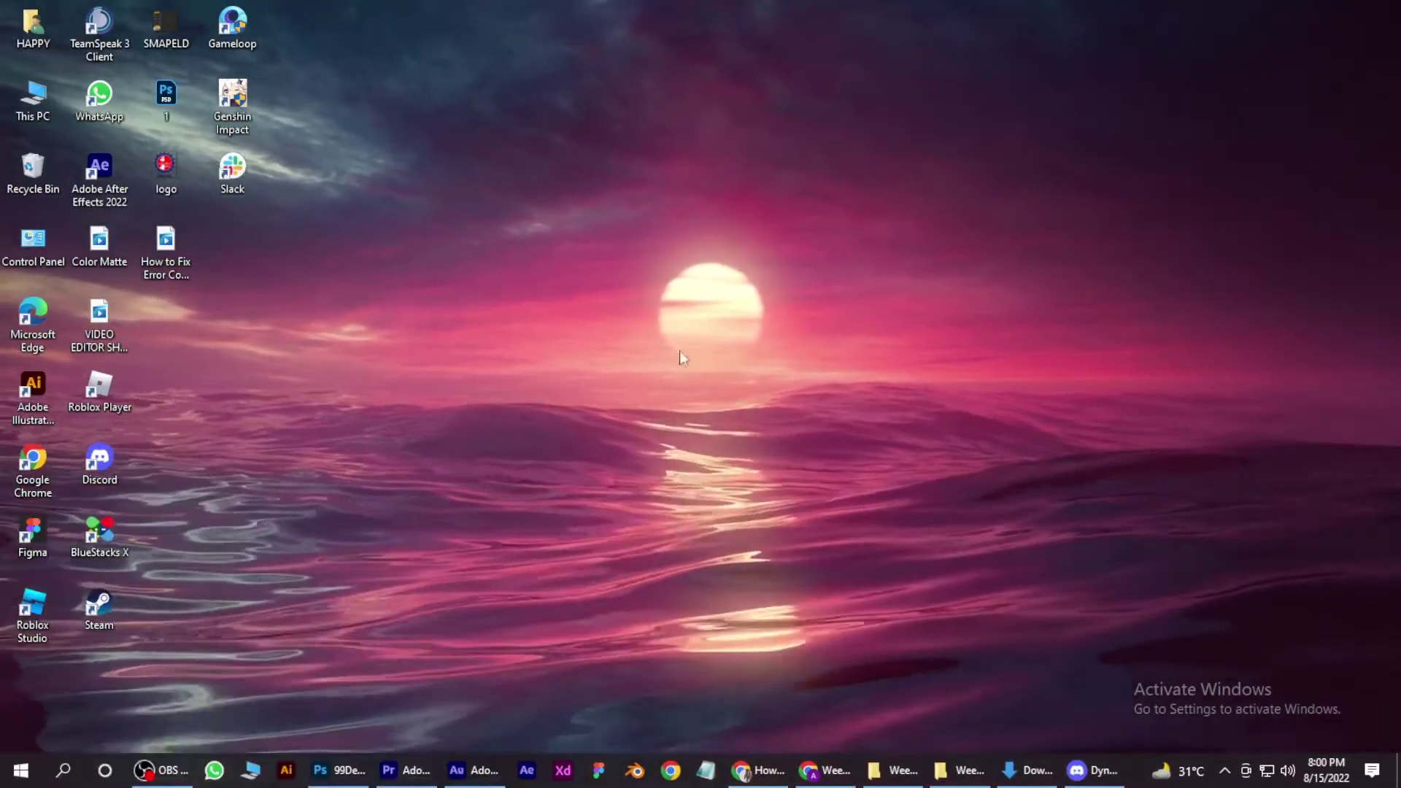
# Step: Launch Weapon Fighting Simulator in the Roblox player, then bring Discord to the front
pyautogui.click(19, 772)
pyautogui.click(146, 314)
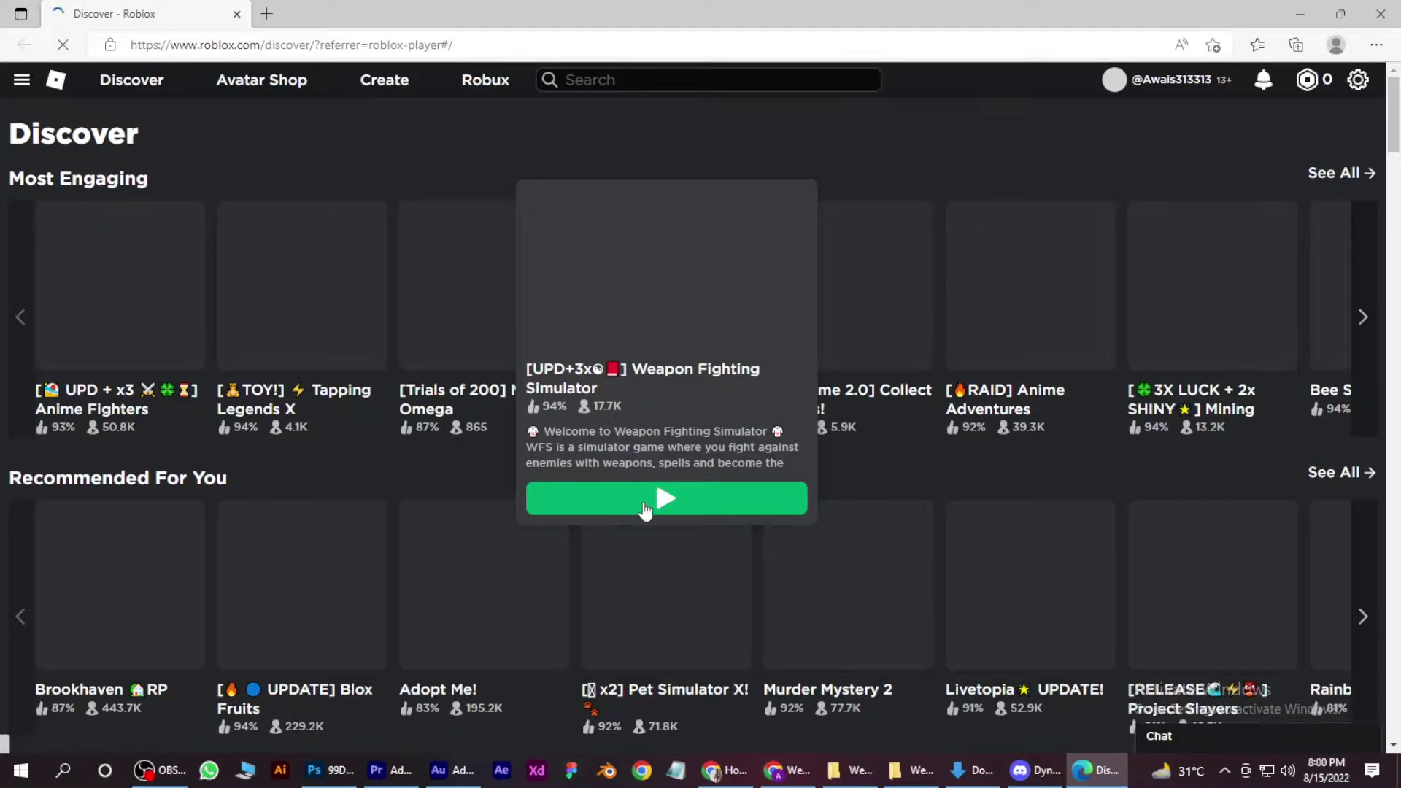
pyautogui.click(646, 507)
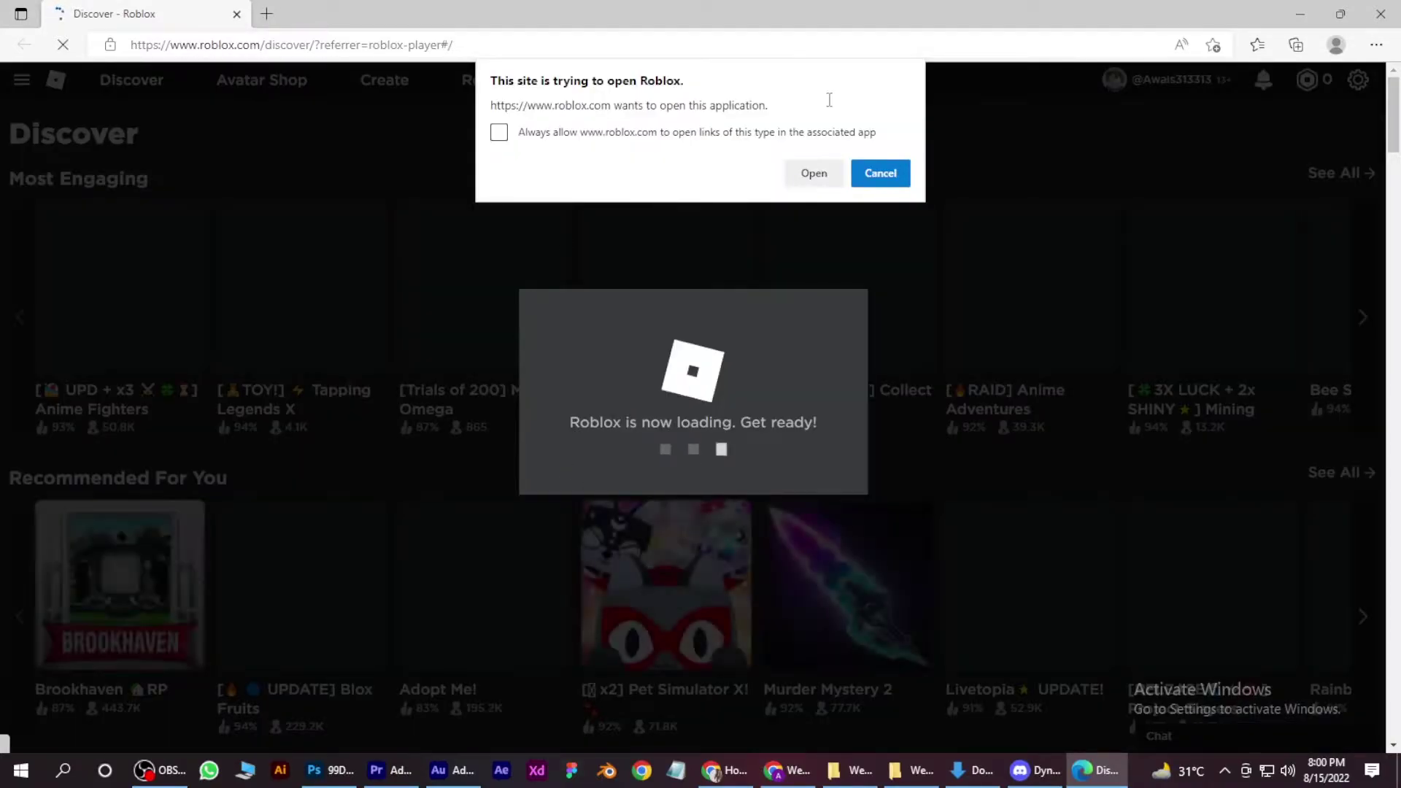
pyautogui.click(816, 172)
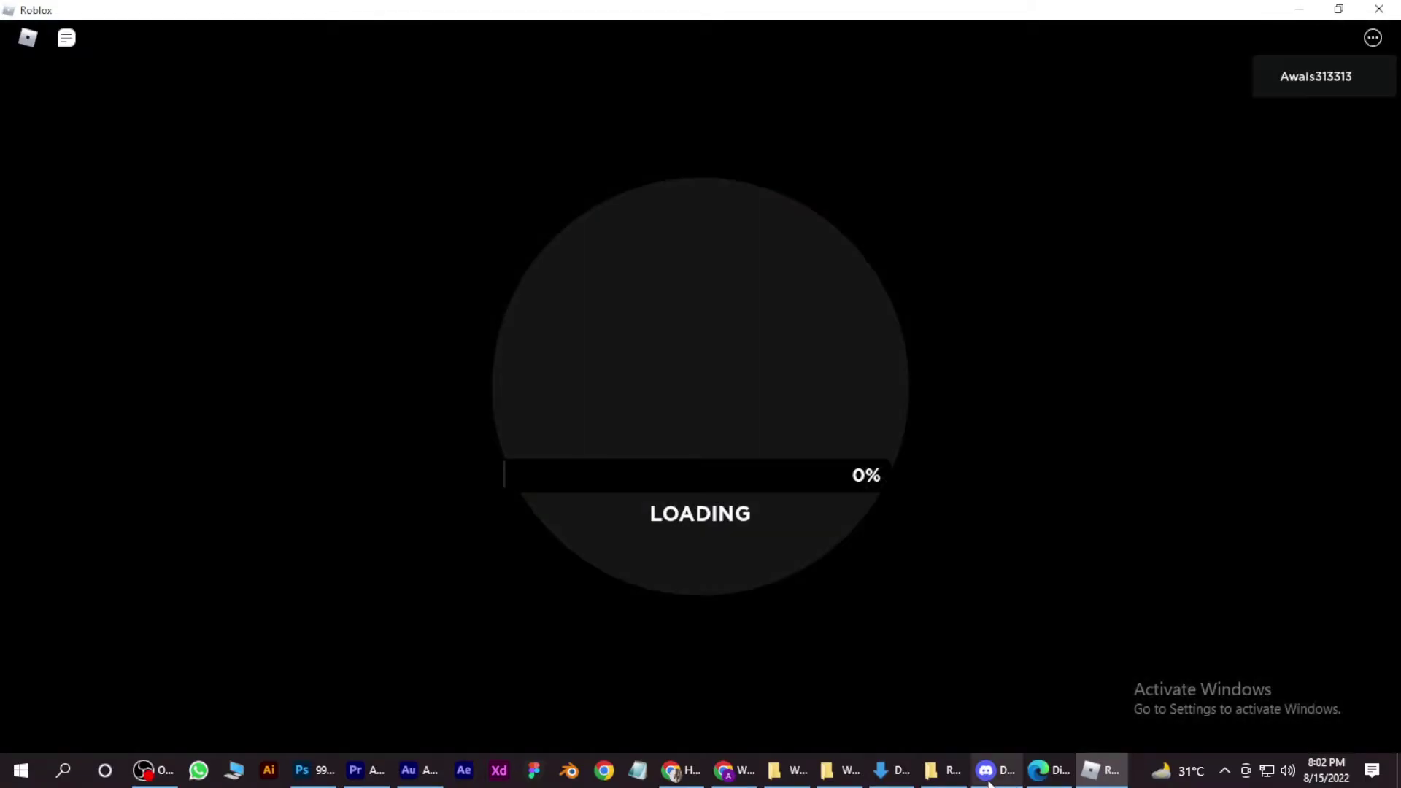
pyautogui.click(989, 773)
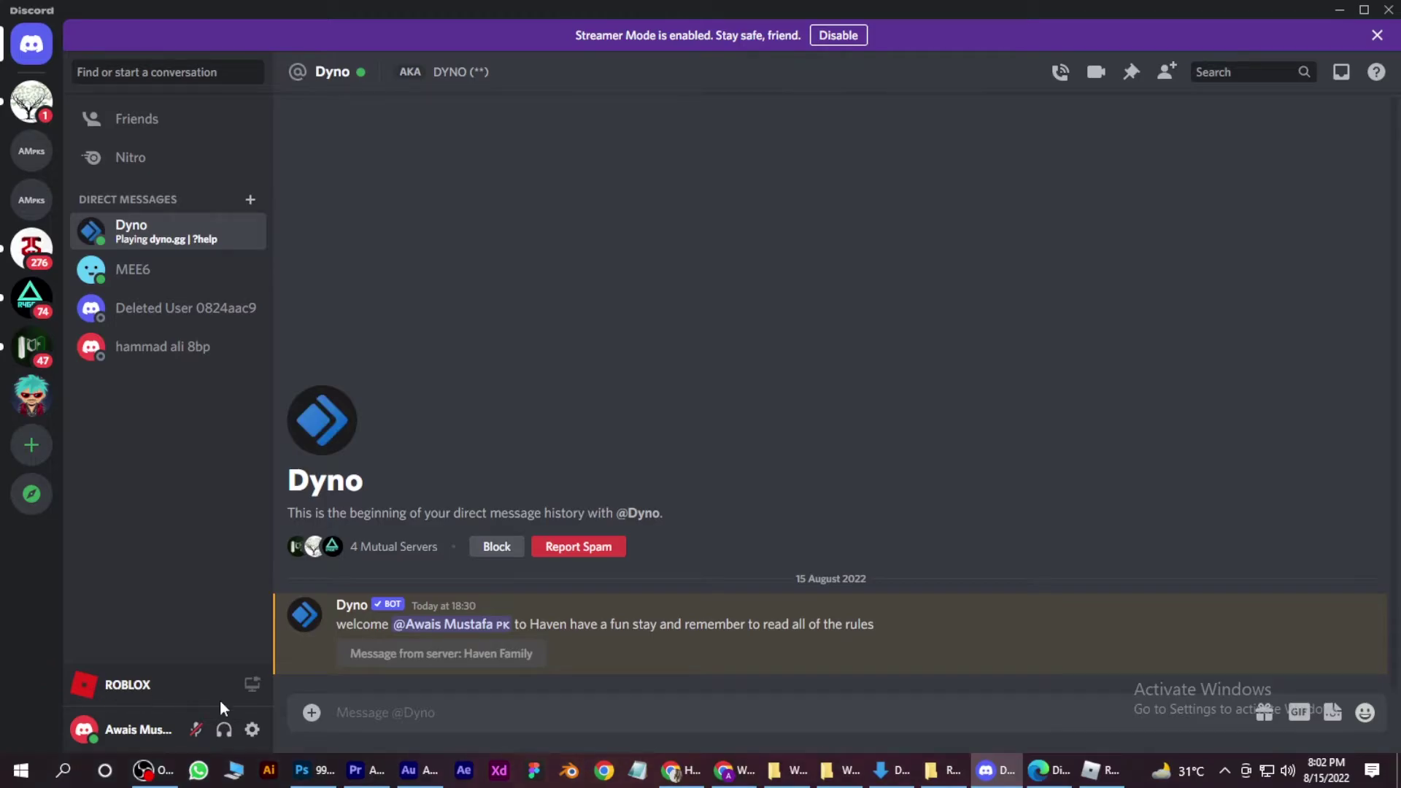
# Step: Go to Registered Games under Activity Settings in Discord's User Settings
pyautogui.click(252, 731)
pyautogui.scroll(-3, 313, 493)
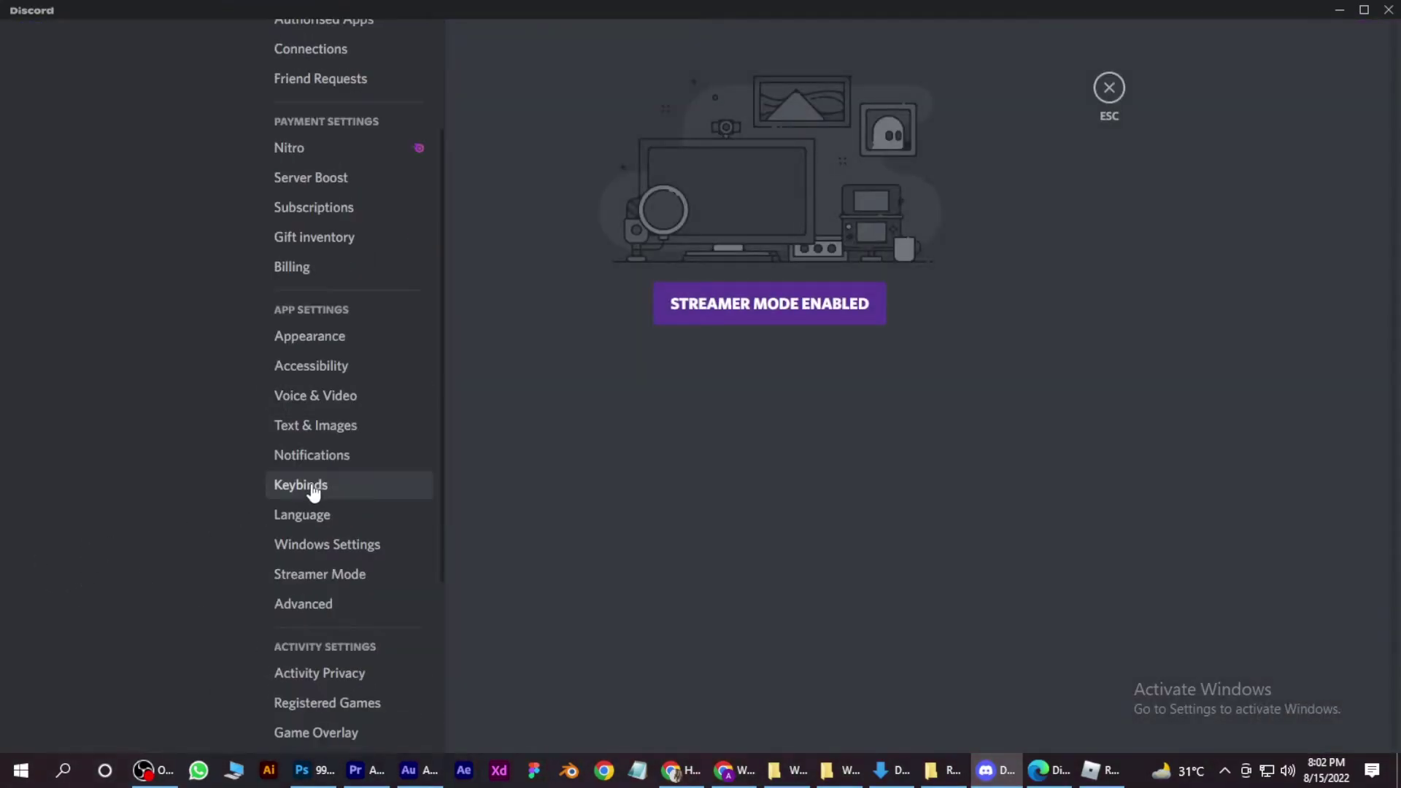
pyautogui.scroll(-3, 312, 493)
pyautogui.scroll(1, 360, 445)
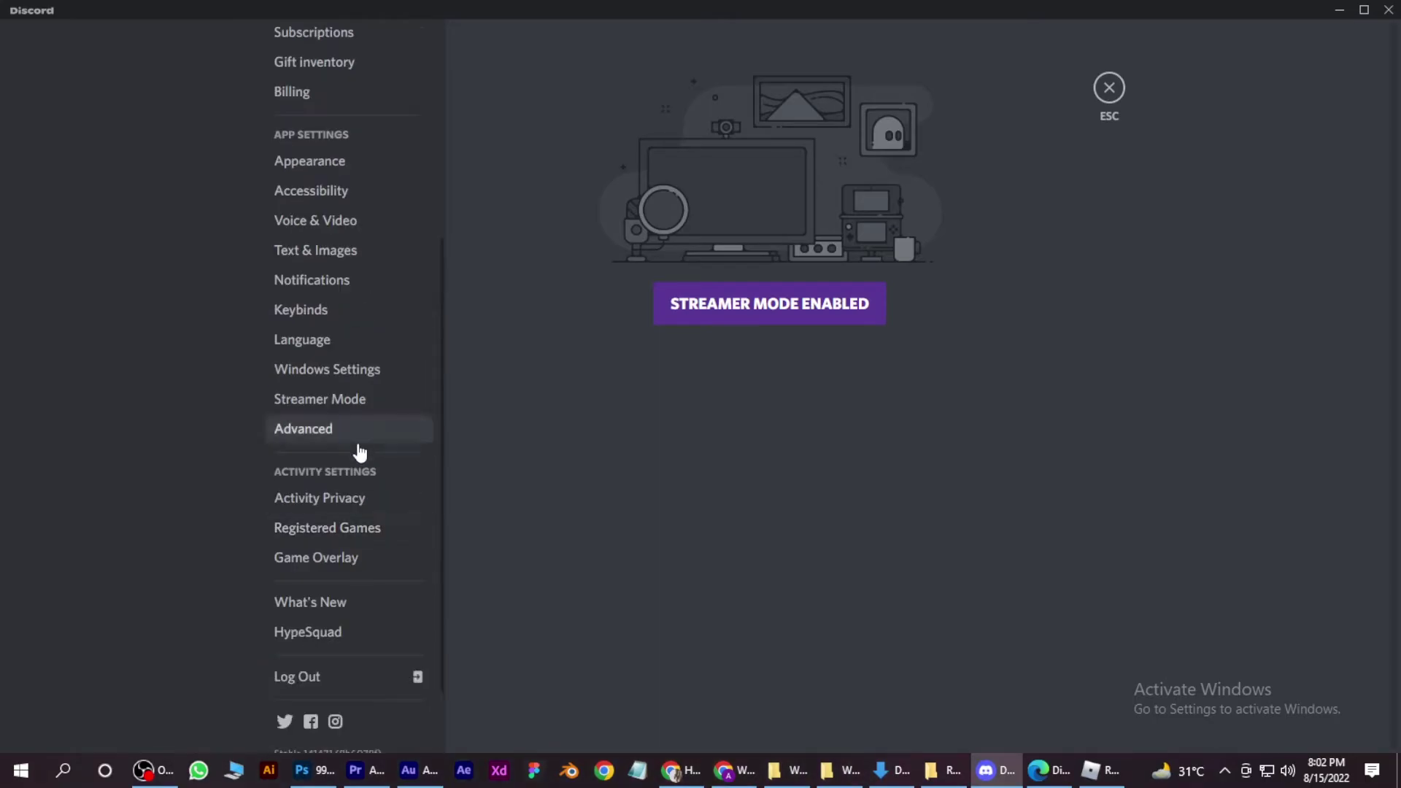
pyautogui.scroll(3, 374, 527)
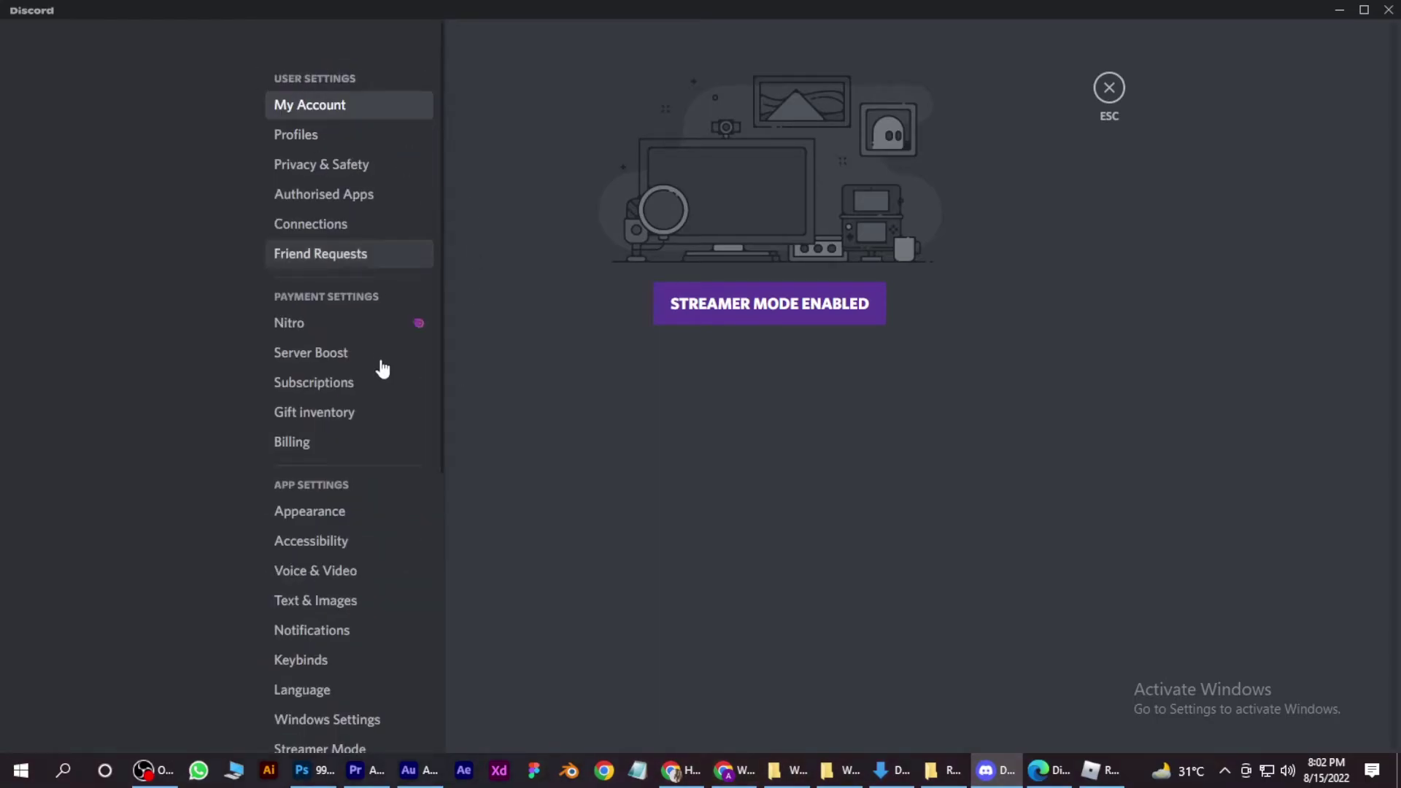
pyautogui.scroll(-4, 376, 416)
pyautogui.click(363, 434)
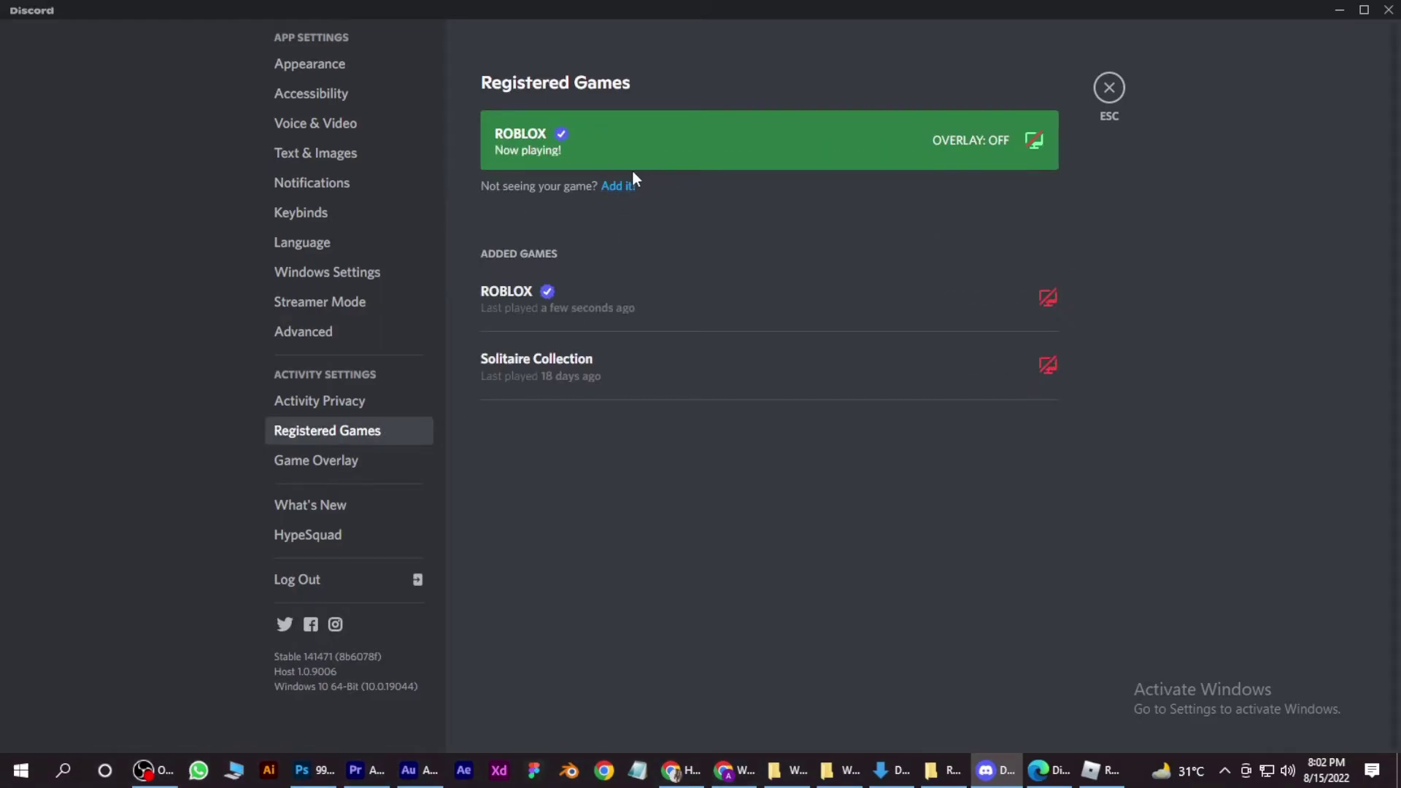
# Step: Browse the Add it! program list, cancel without adding a game, and exit settings
pyautogui.click(619, 189)
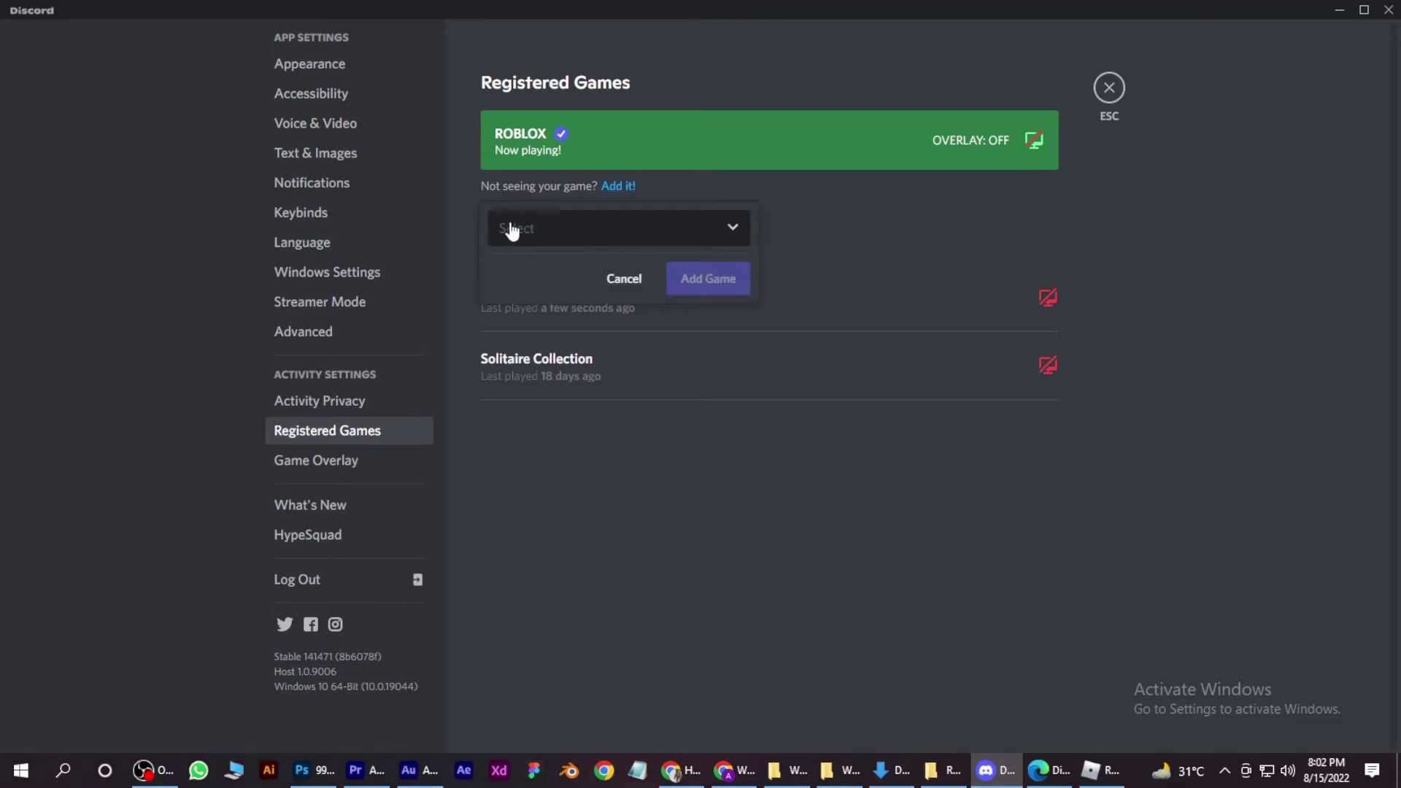
pyautogui.click(506, 229)
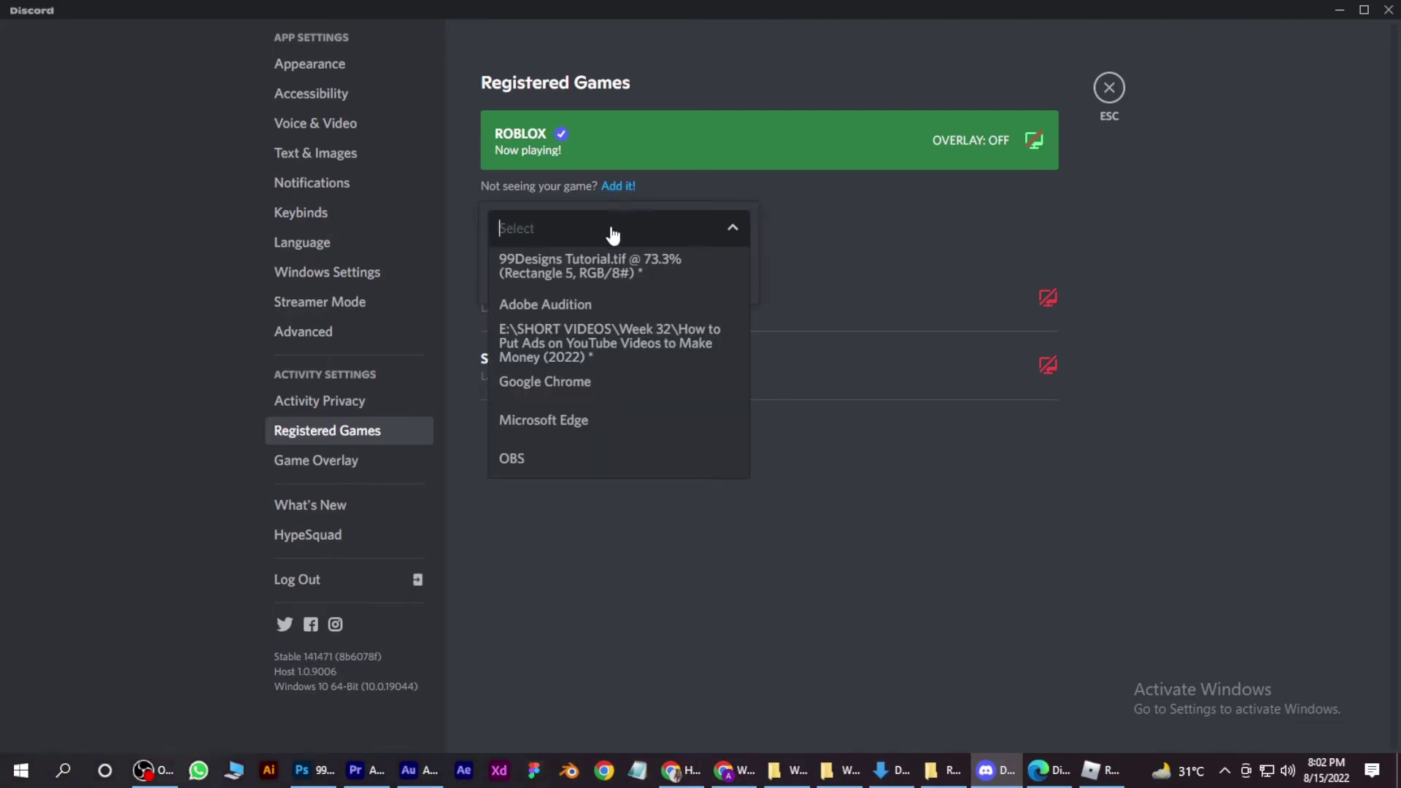
pyautogui.click(786, 261)
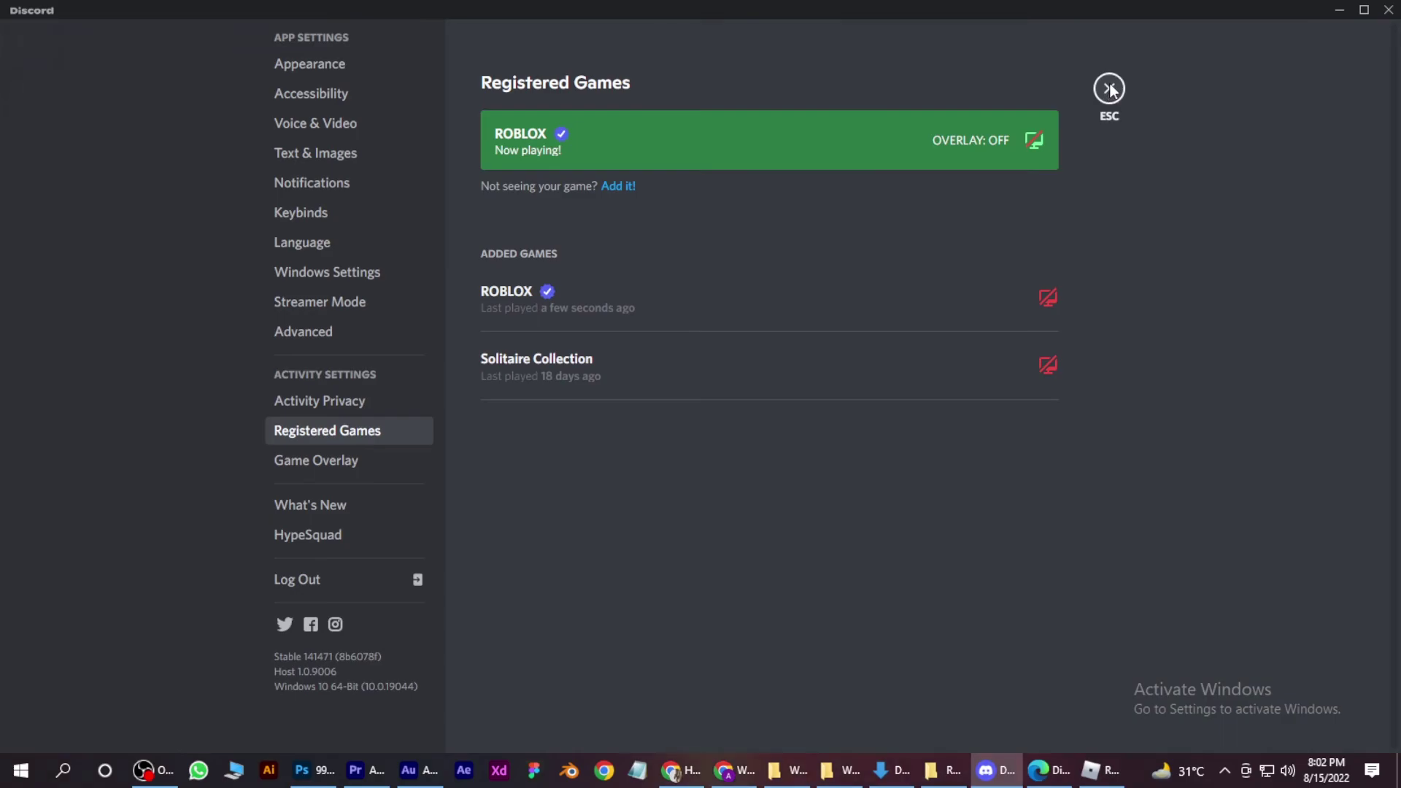
pyautogui.click(1109, 89)
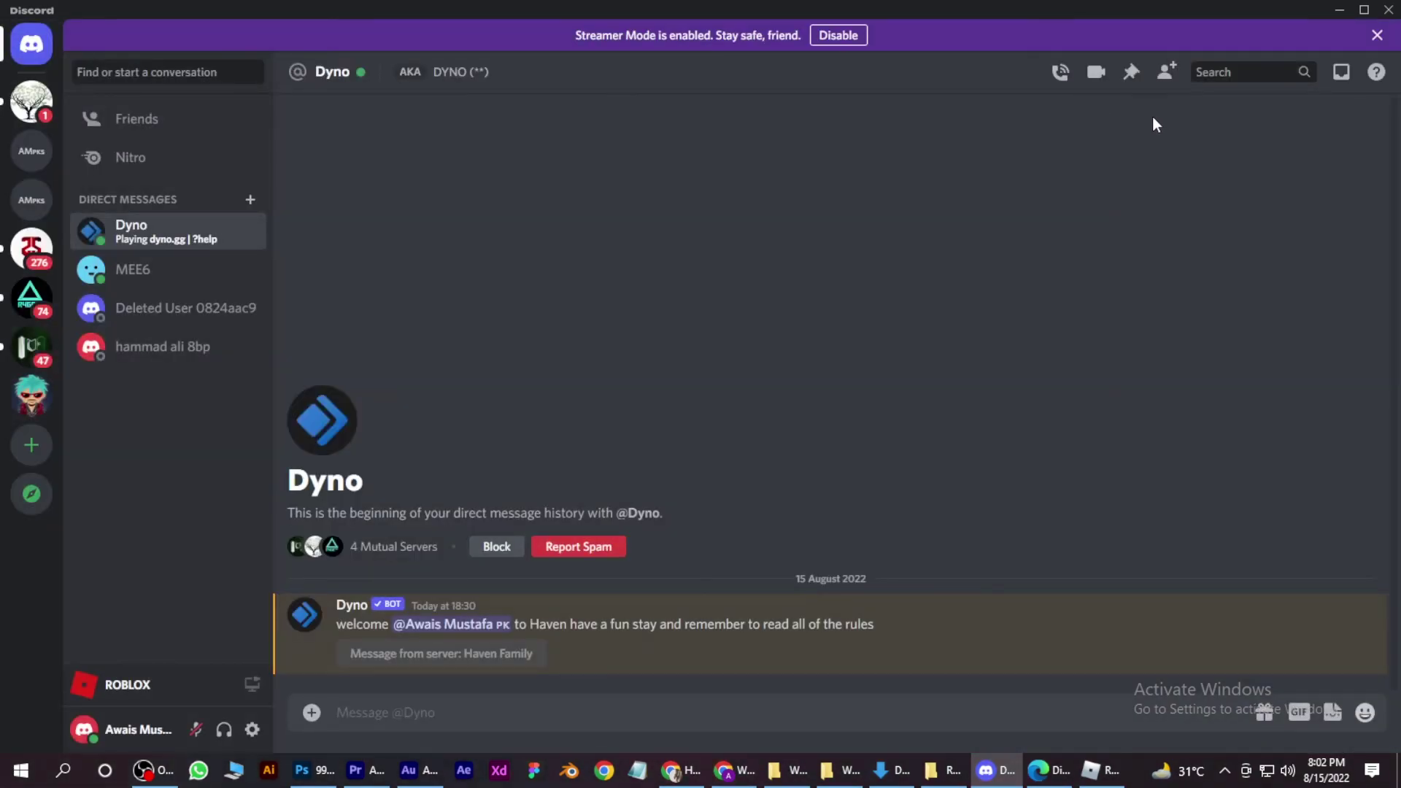